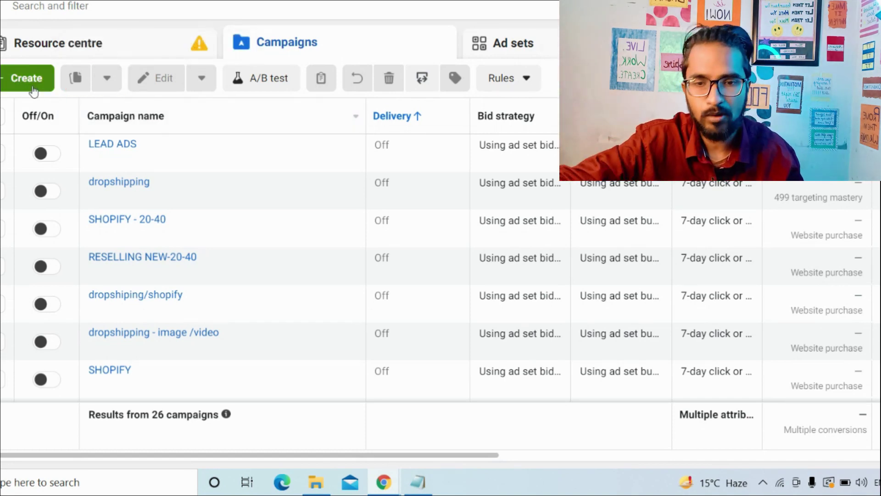
Start creating a new campaign and choose Conversions as its objective.
left_click(22, 79)
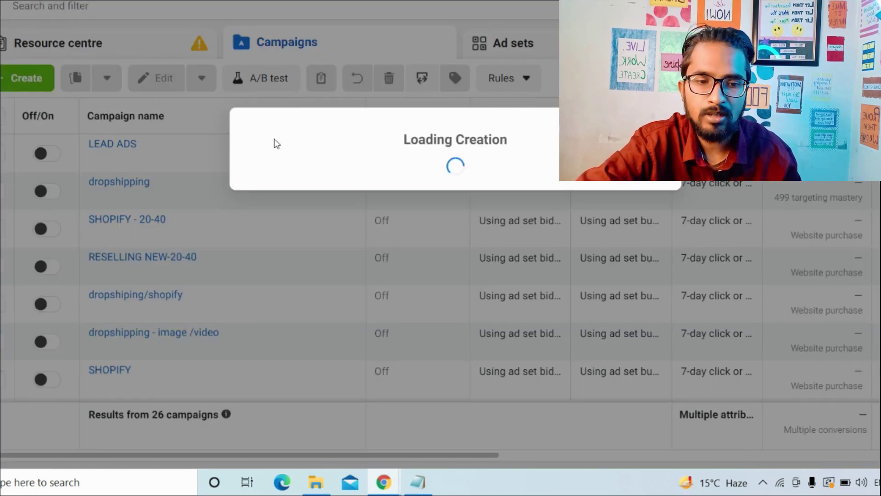
mouse_move(506, 140)
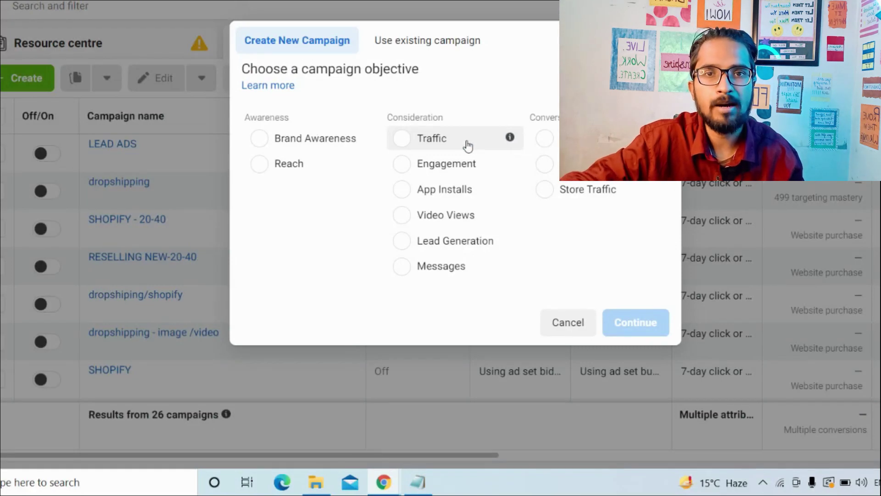
left_click(545, 138)
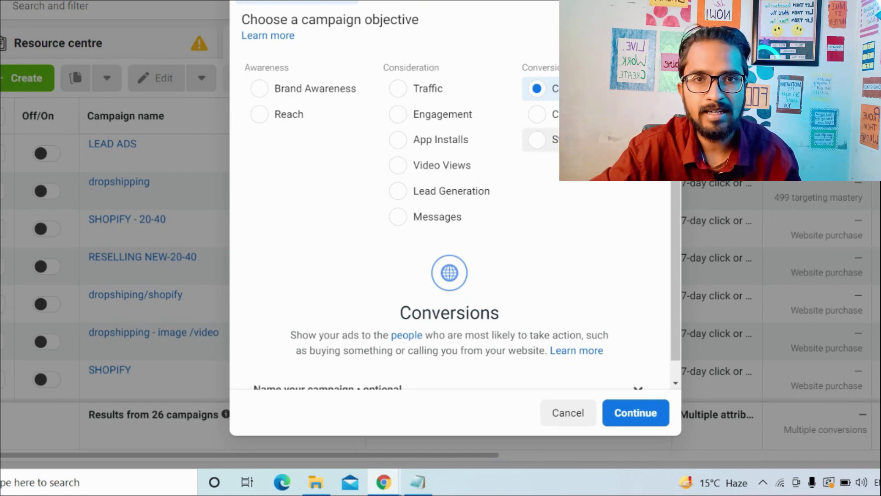
Name the new campaign "test campaign" and continue to its detailed settings.
scroll(444, 333, "down", 1)
left_click(337, 363)
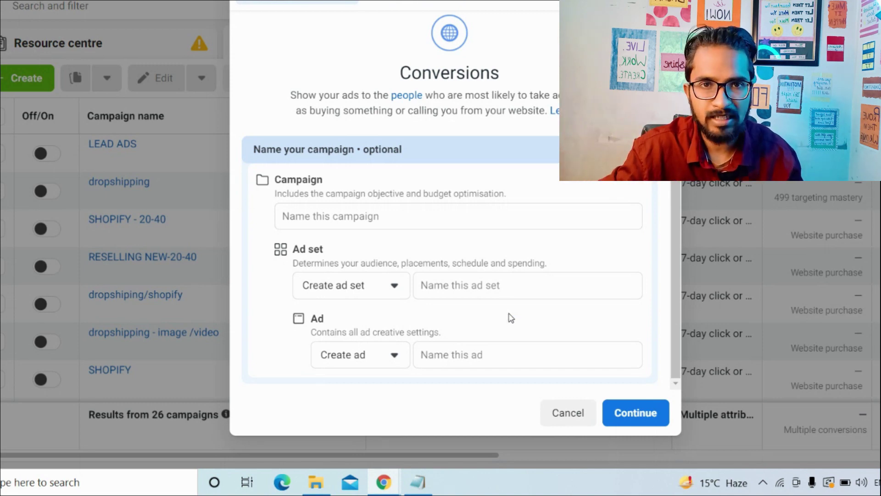
left_click(340, 218)
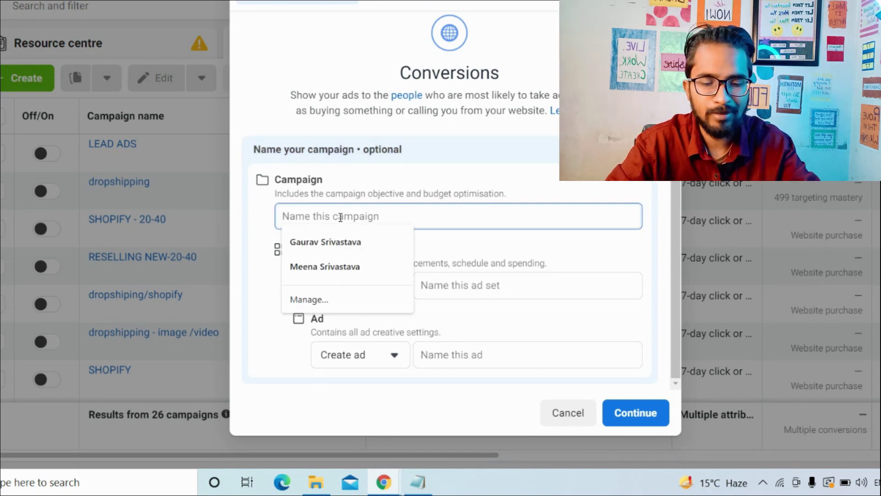
type("test ca")
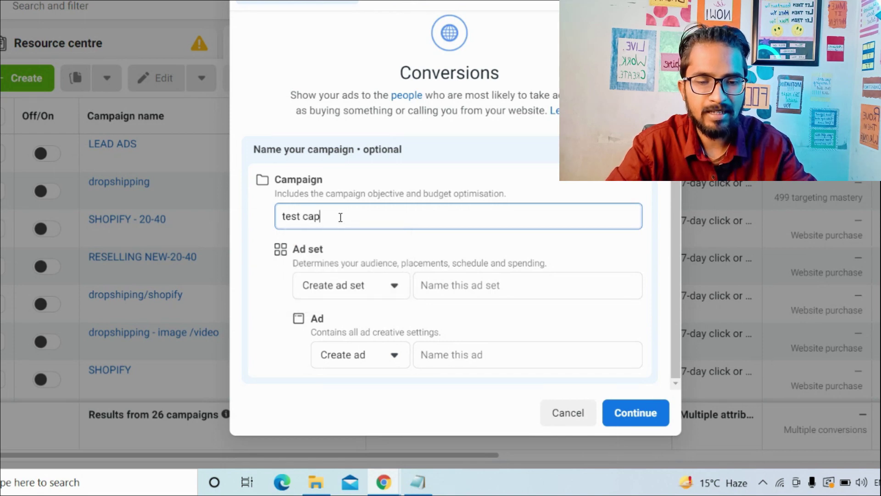
type("mpaign")
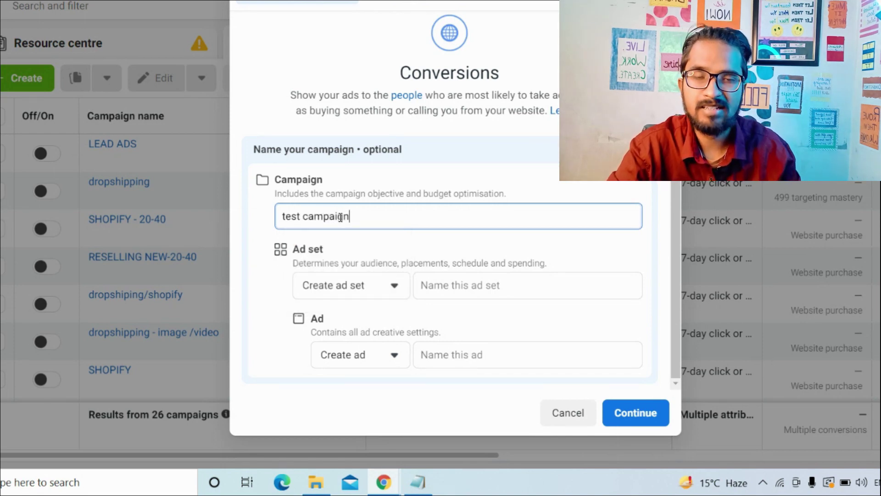
left_click(618, 412)
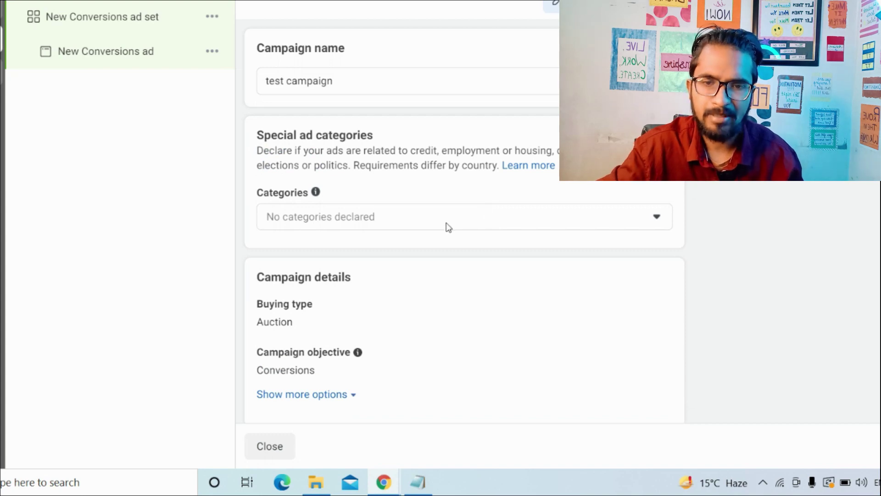
Review the campaign's special ad categories, details, A/B test and budget optimisation settings, and the actions available for its ad set.
scroll(370, 226, "down", 5)
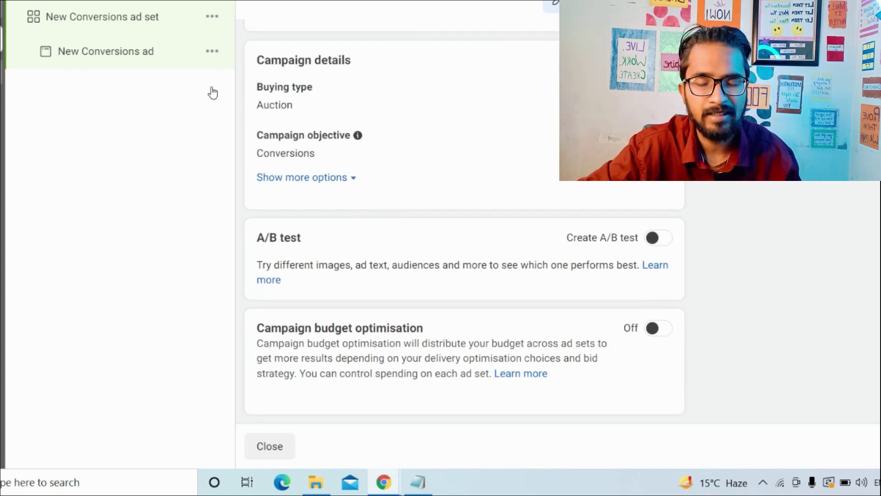
scroll(462, 373, "up", 5)
scroll(341, 238, "up", 1)
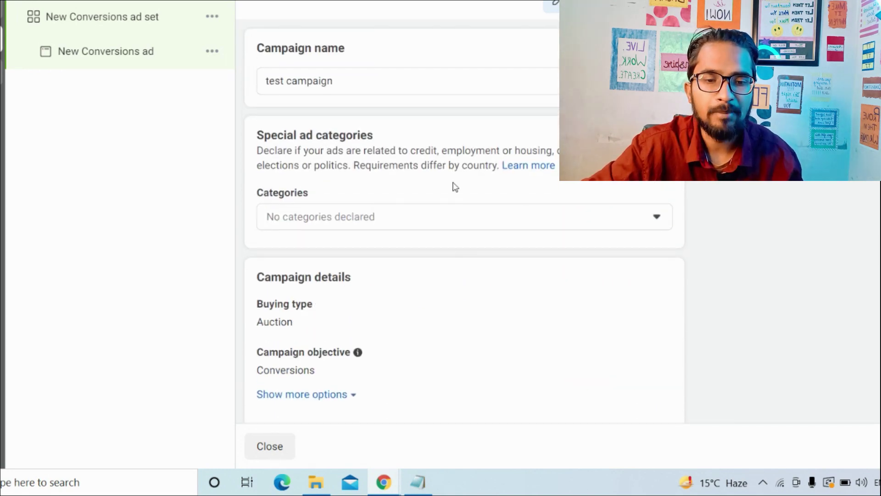
scroll(464, 204, "down", 3)
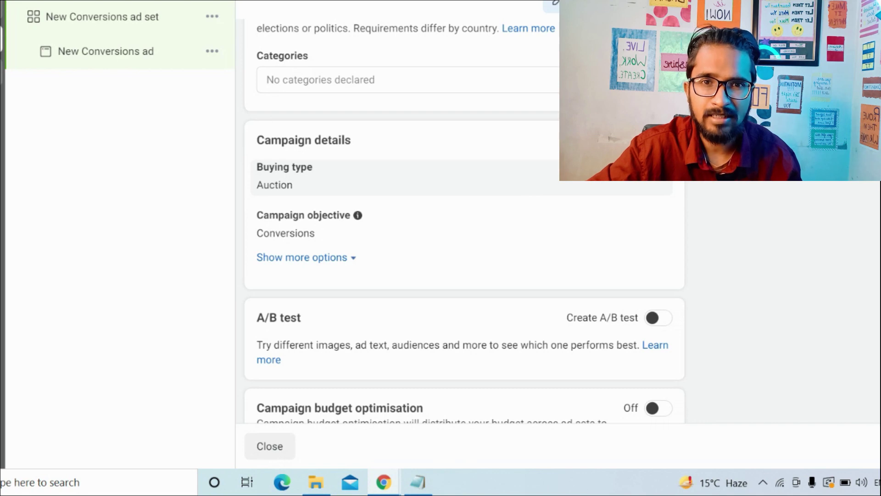
scroll(482, 138, "up", 1)
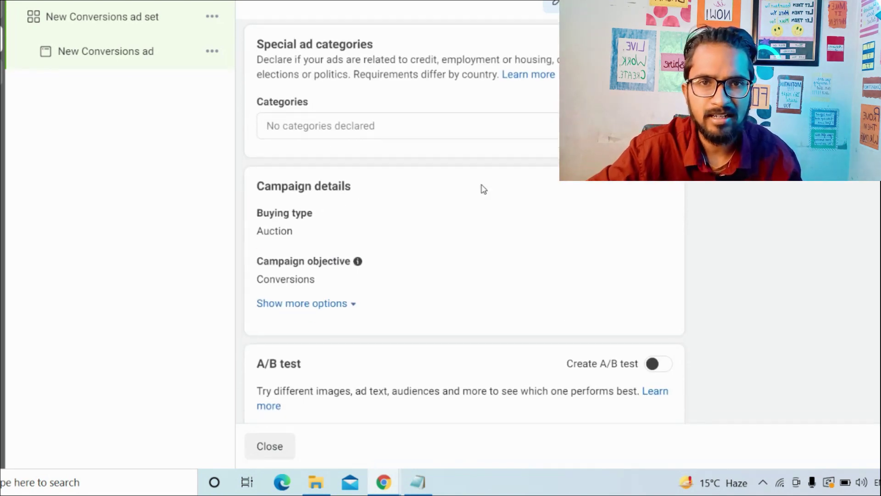
scroll(483, 186, "down", 3)
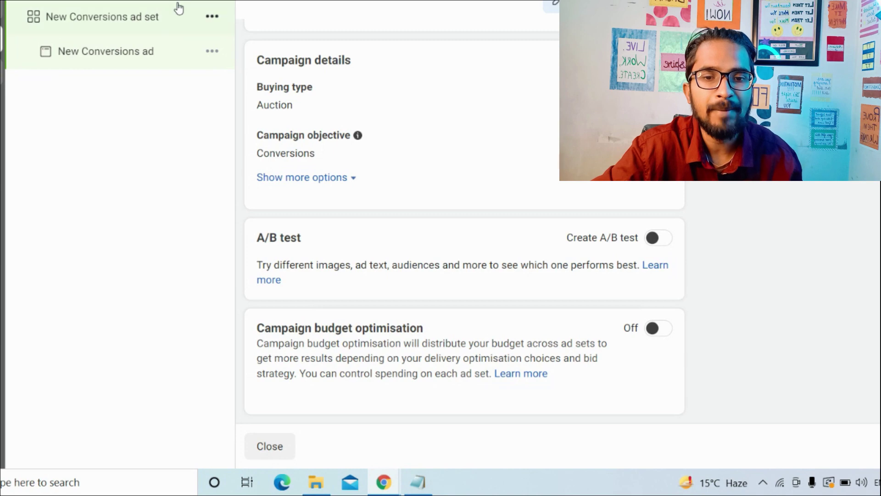
left_click(224, 26)
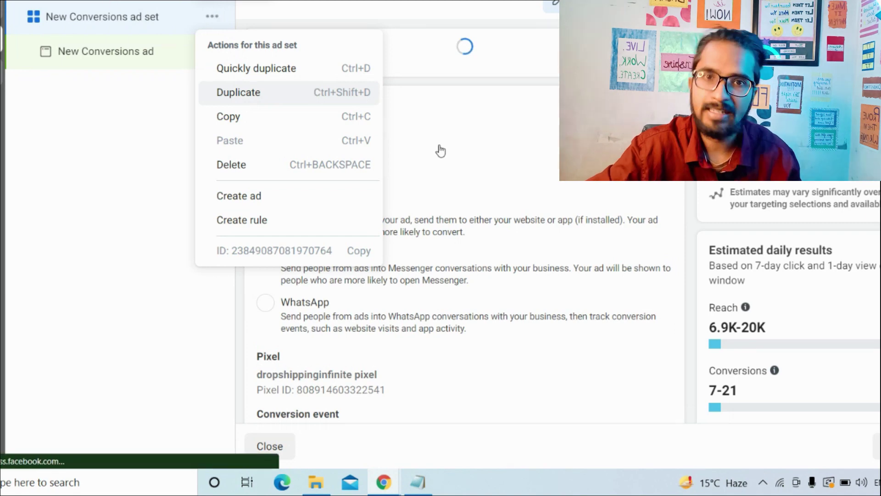
left_click(225, 71)
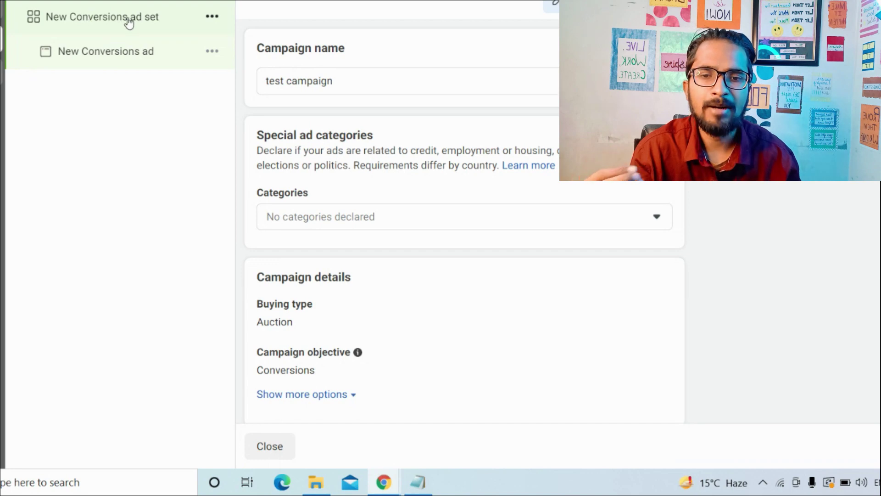
scroll(553, 214, "down", 5)
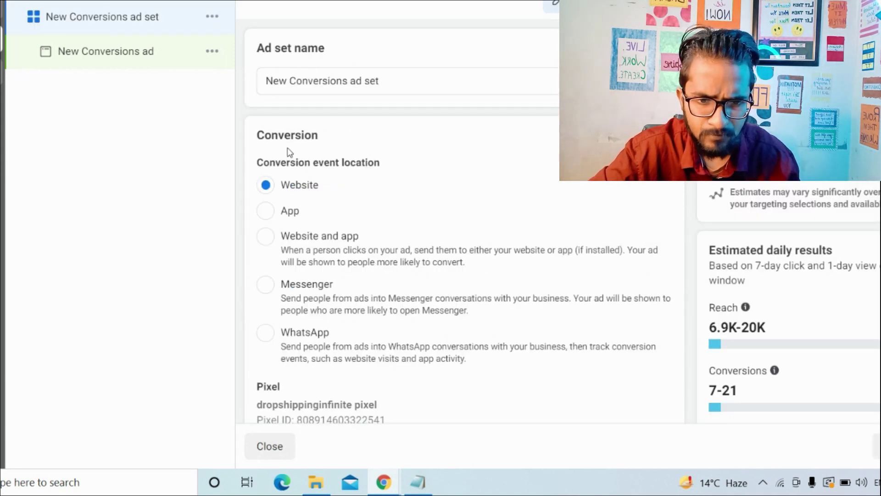
Rename the new conversions ad set as "earings".
scroll(290, 152, "down", 3)
scroll(293, 138, "up", 3)
left_click(395, 83)
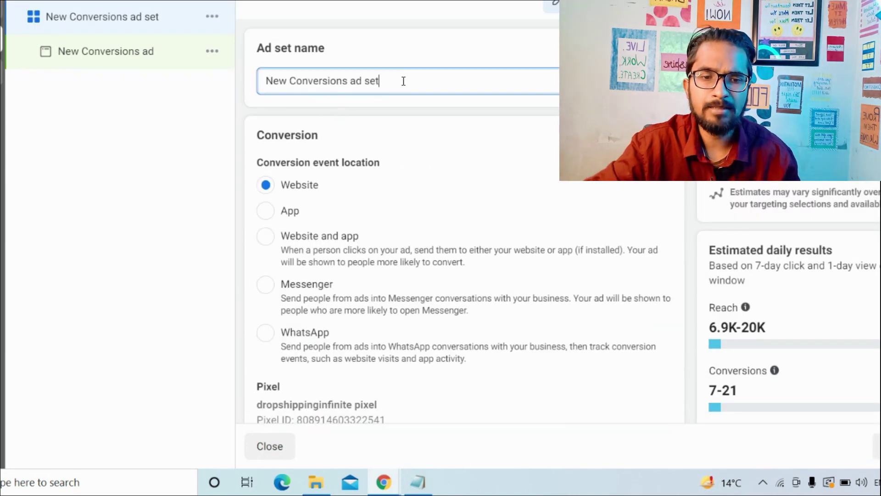
key("ctrl+a")
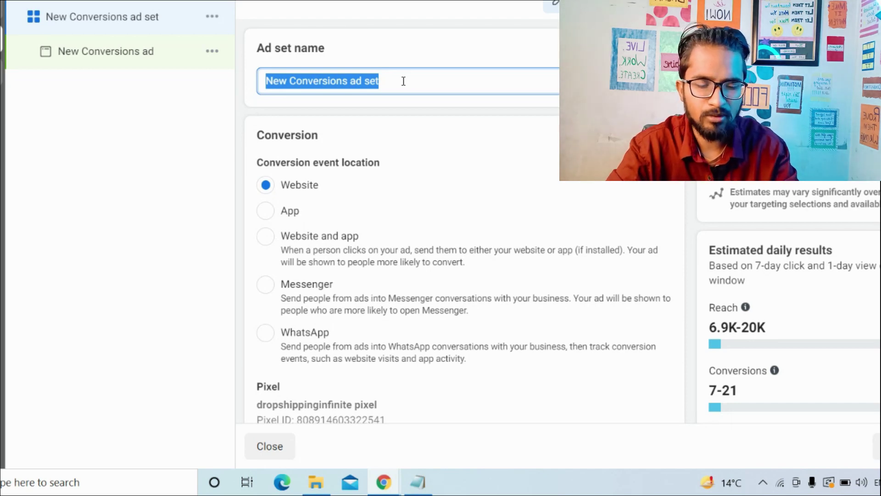
type("earings")
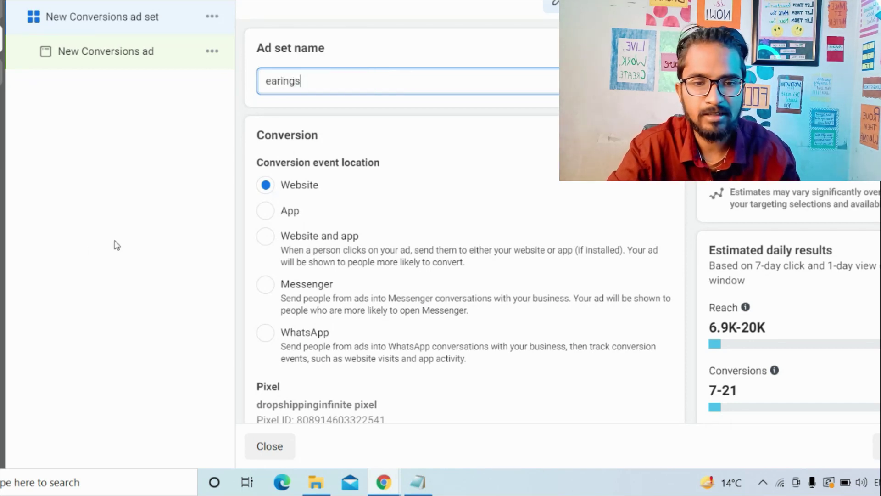
left_click(267, 206)
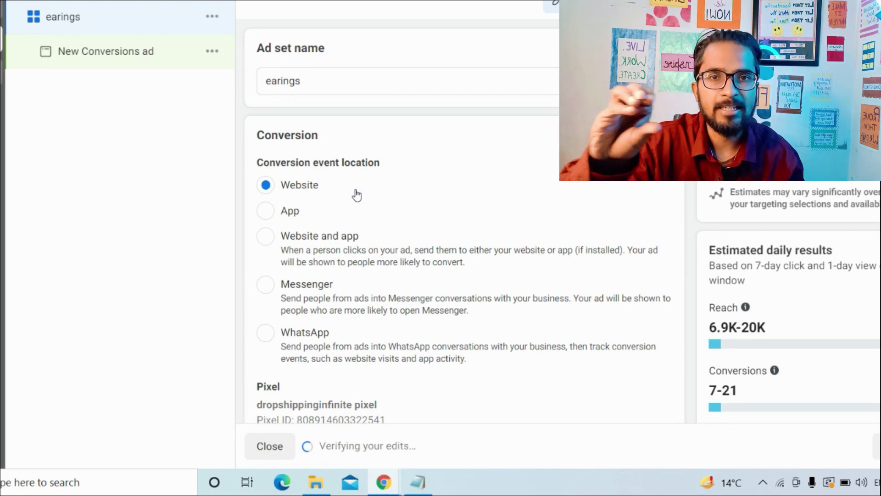
Set the ad set's conversion event to Purchase.
scroll(356, 209, "down", 5)
scroll(350, 215, "down", 3)
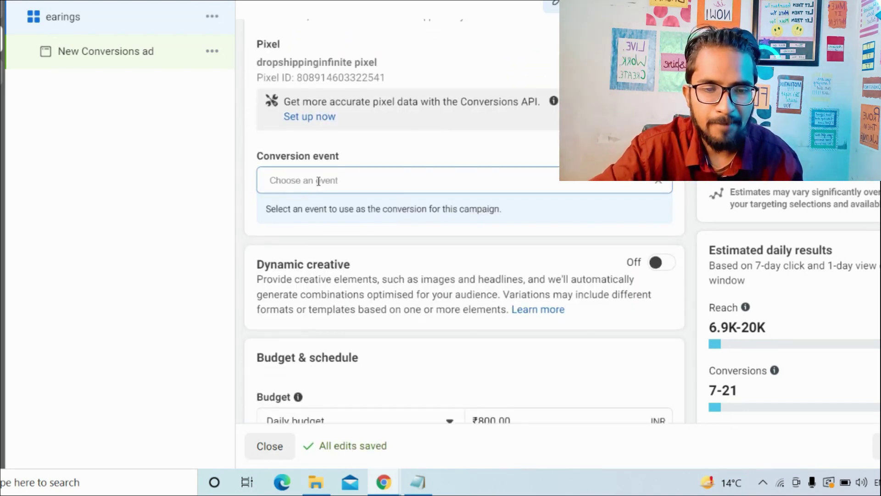
left_click(335, 180)
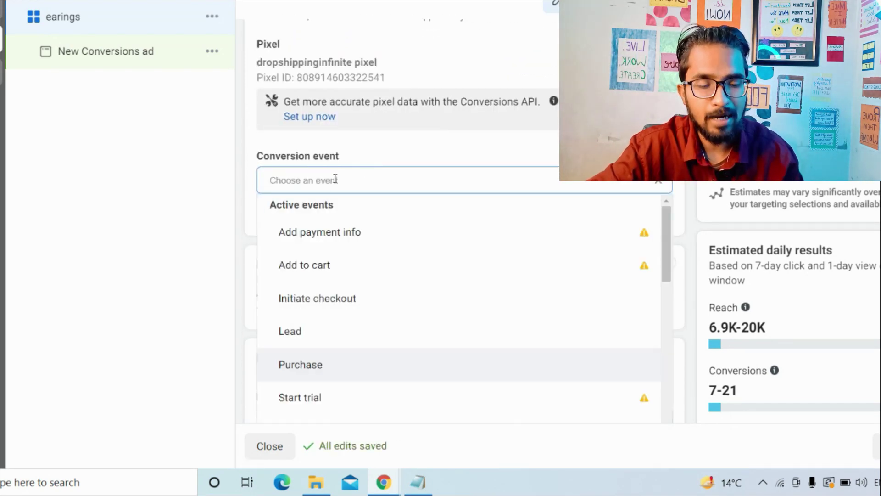
type("pur")
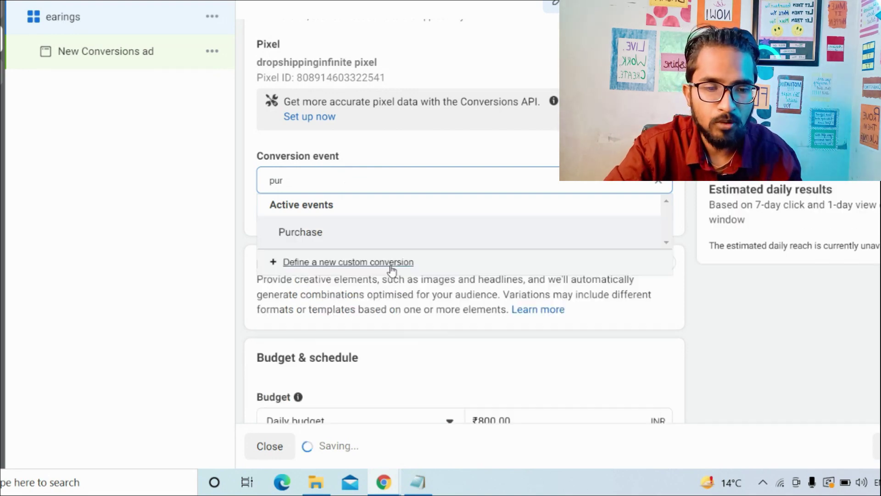
key("BackSpace")
key("BackSpace")
key("BackSpace")
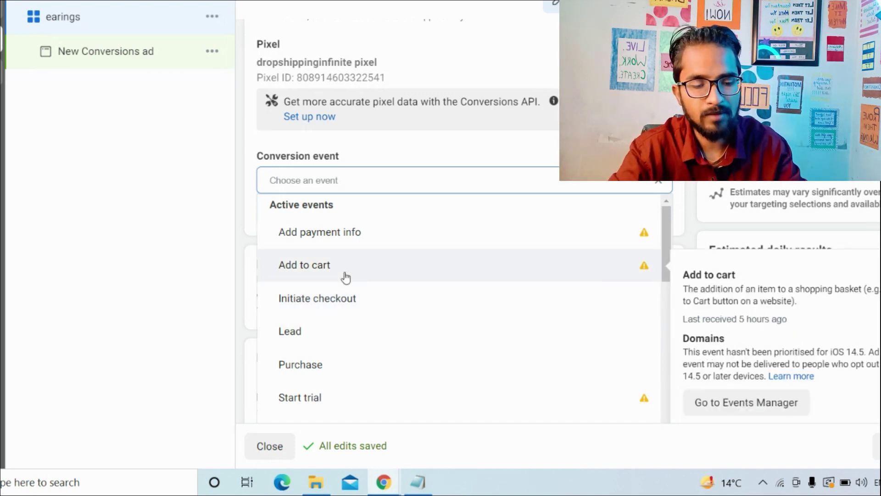
type("purch")
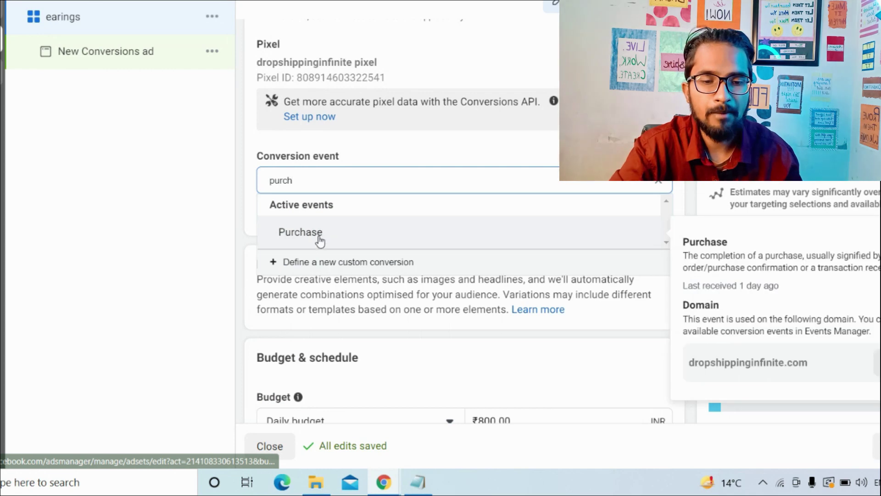
key("Return")
scroll(379, 179, "down", 5)
scroll(413, 211, "up", 5)
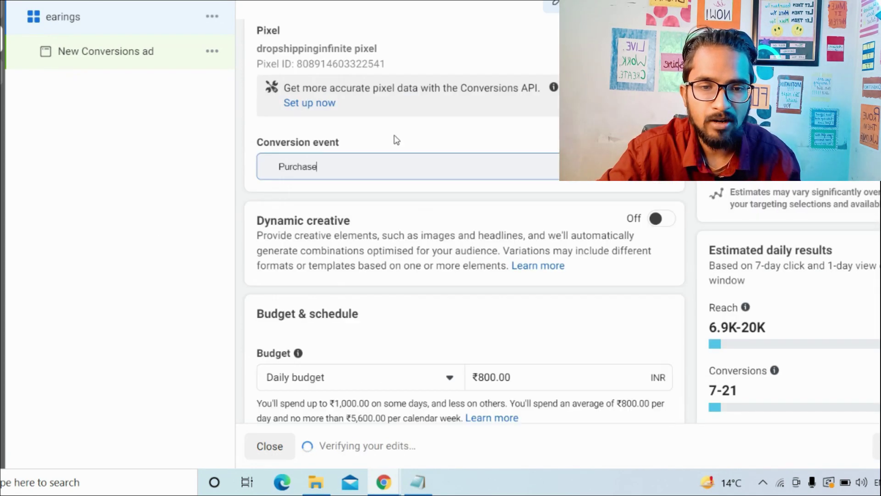
Schedule the ad set to start on 16/1/2022 at 05:22.
scroll(374, 294, "down", 6)
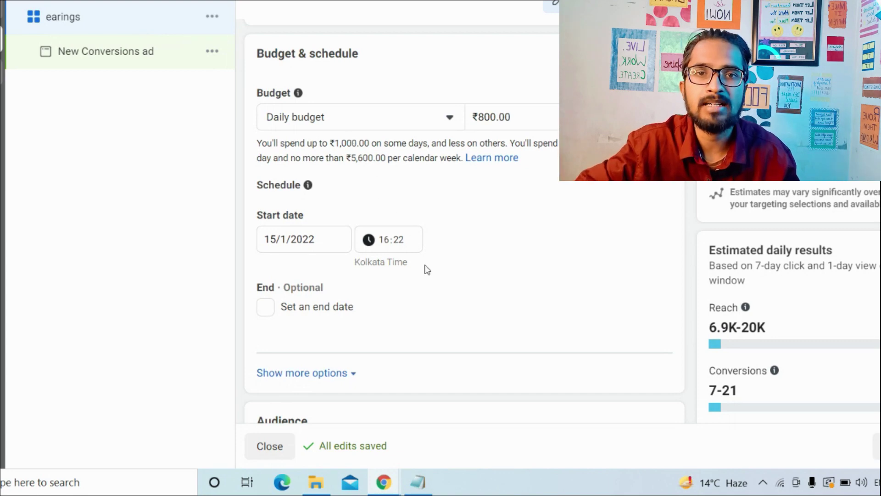
scroll(416, 230, "down", 2)
scroll(470, 236, "up", 3)
scroll(321, 251, "down", 2)
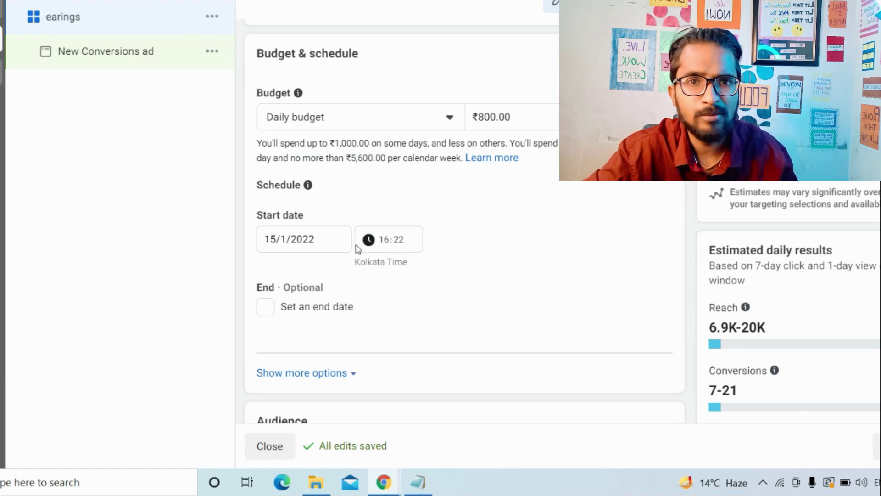
left_click(301, 245)
left_click(274, 372)
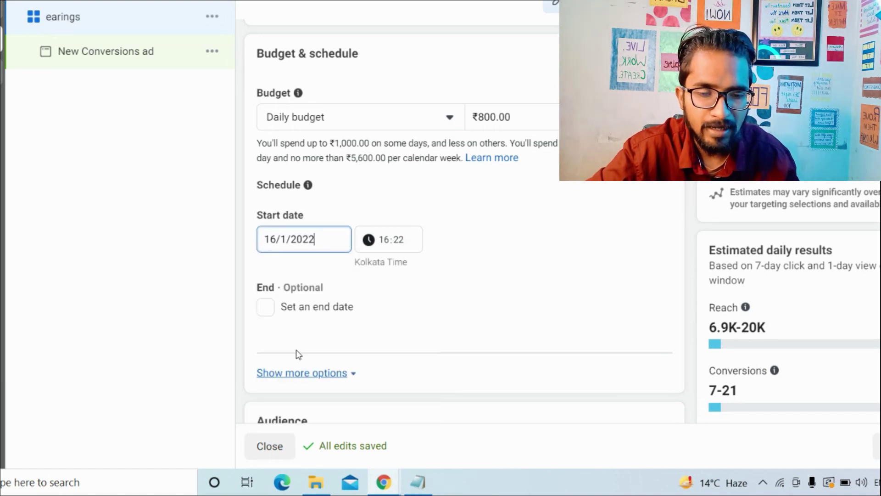
left_click(398, 244)
type("03")
left_click(445, 250)
left_click(385, 243)
type("05")
left_click(528, 242)
Review the ad set's budget and schedule, and its audience settings for custom audiences, location, age, gender and detailed targeting.
scroll(514, 257, "down", 2)
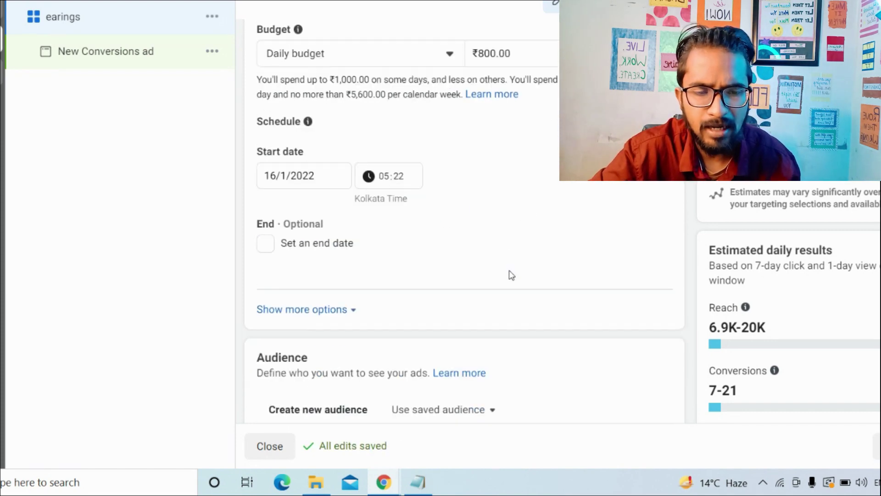
scroll(413, 278, "up", 4)
scroll(400, 311, "down", 1)
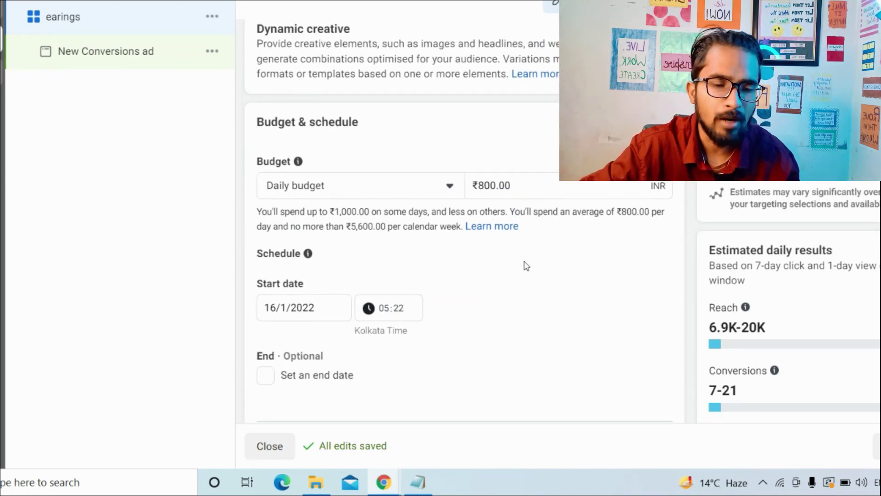
scroll(509, 277, "down", 1)
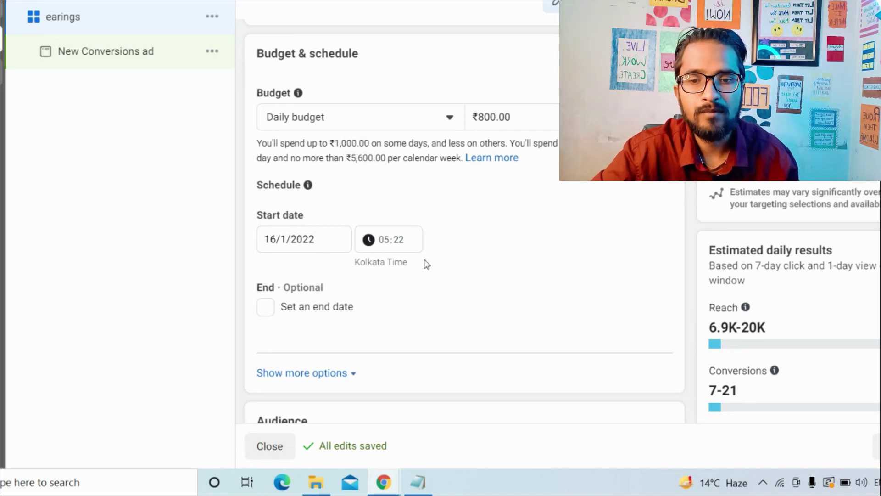
scroll(436, 280, "down", 3)
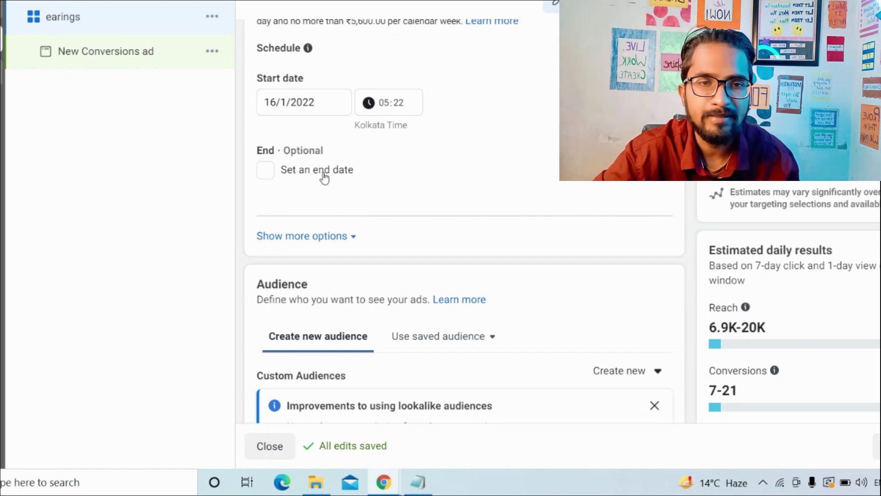
scroll(359, 239, "down", 6)
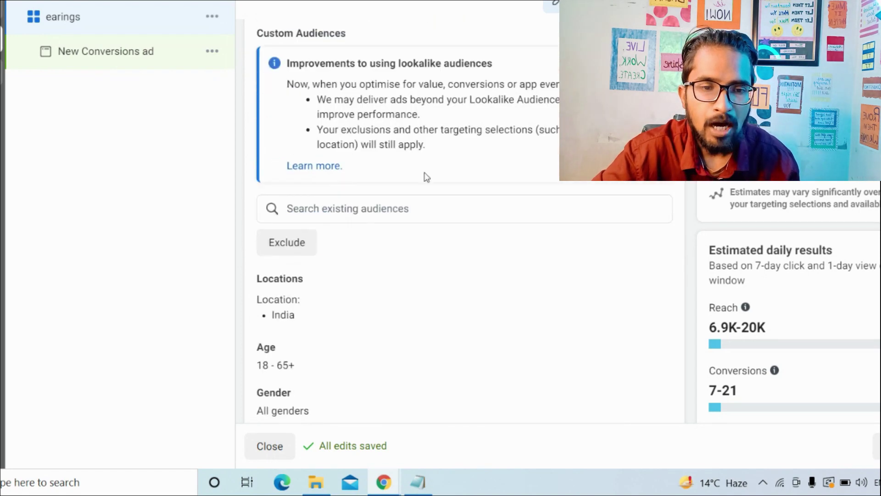
scroll(380, 268, "down", 6)
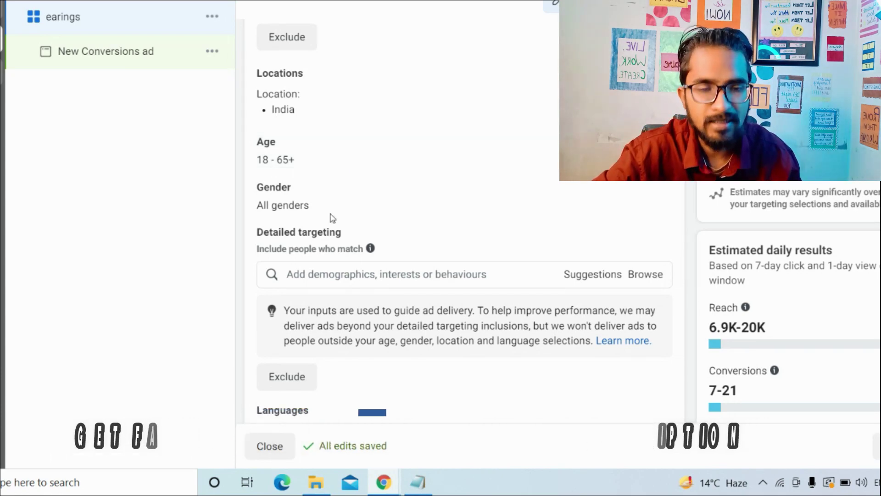
Open the location targeting of the "earings" ad set's audience for editing.
mouse_move(357, 155)
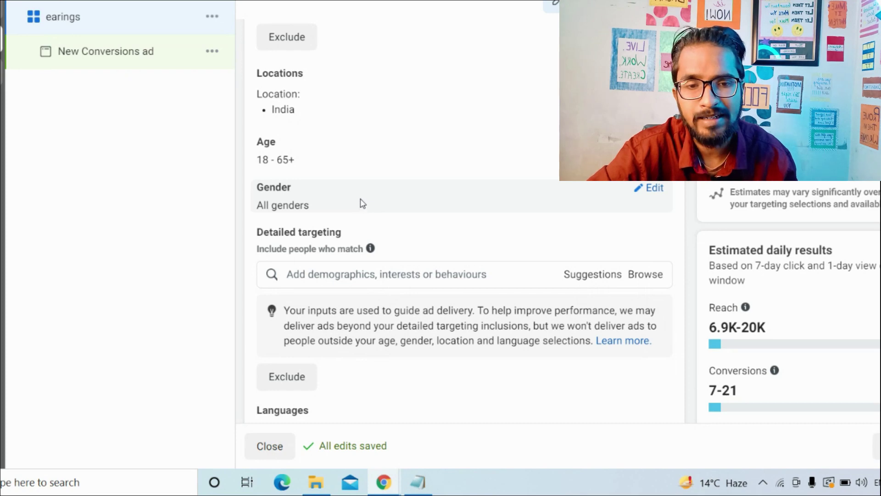
scroll(376, 190, "up", 3)
scroll(329, 185, "up", 4)
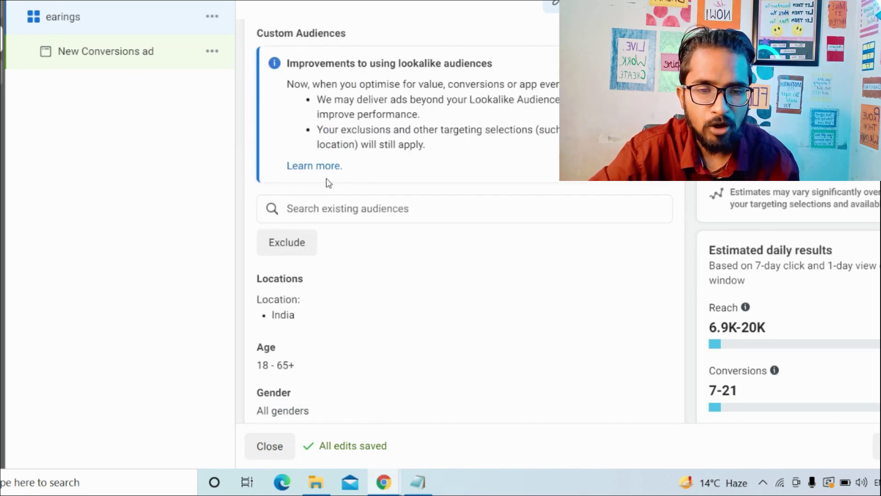
scroll(311, 222, "down", 2)
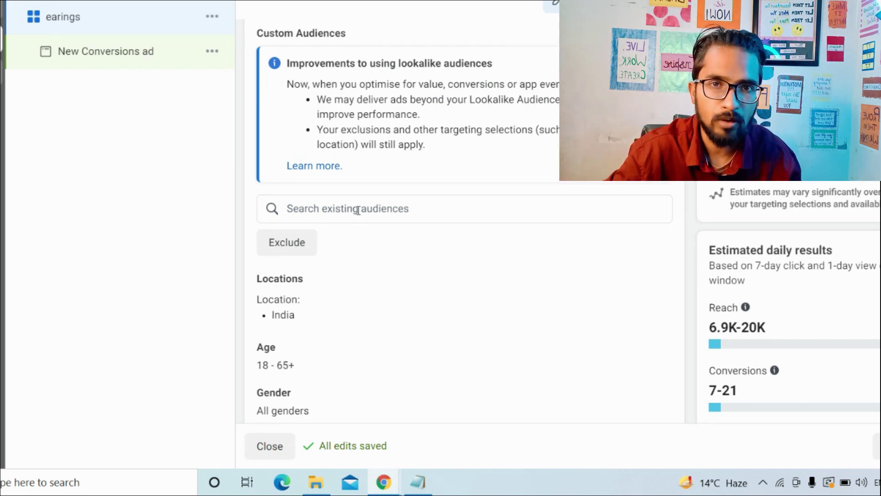
scroll(316, 209, "down", 3)
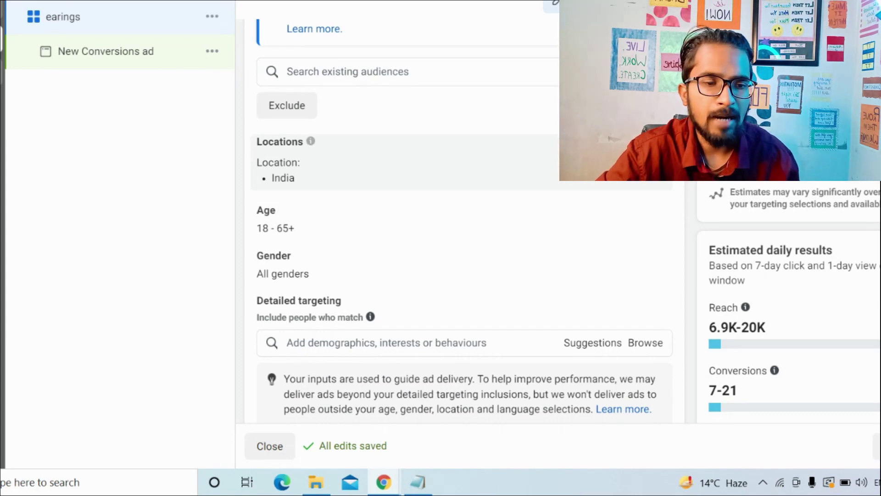
left_click(536, 197)
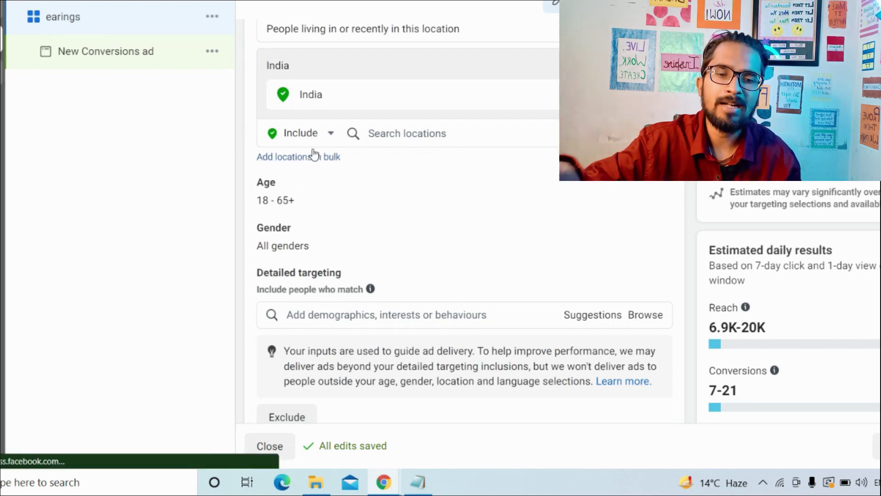
Switch the ad set's location search to Exclude and return it to Include.
left_click(303, 134)
left_click(263, 174)
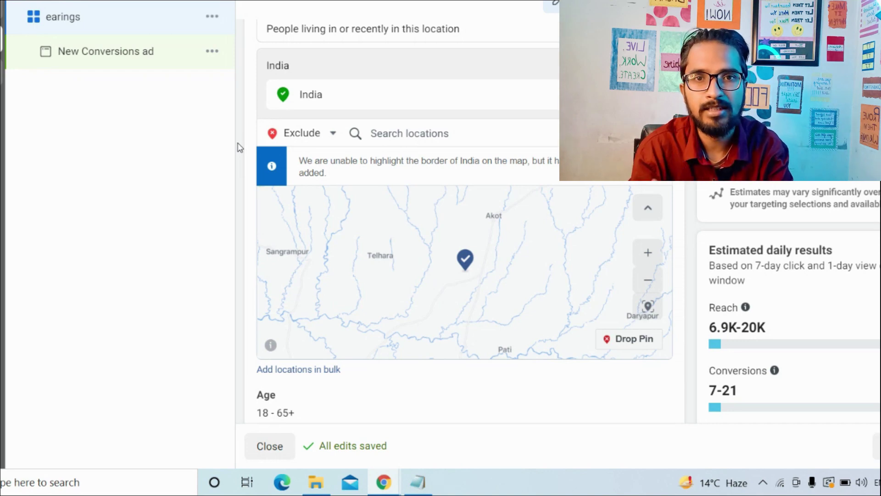
left_click(300, 138)
left_click(291, 156)
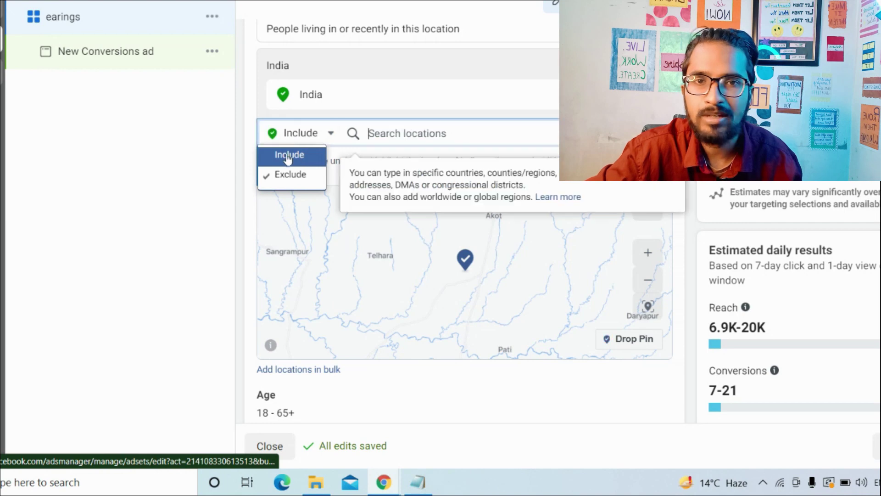
left_click(210, 165)
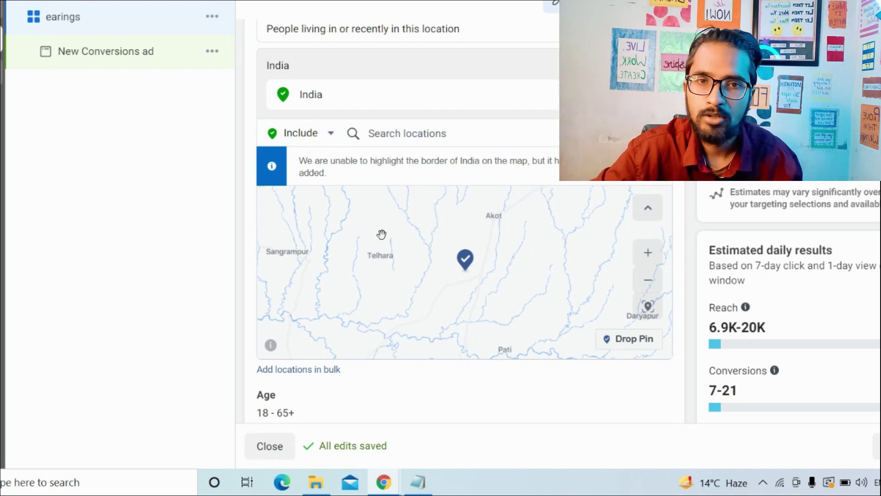
Examine India's location on the world map and the audience's age, gender, detailed targeting and language settings.
scroll(381, 228, "down", 3)
scroll(564, 368, "down", 8)
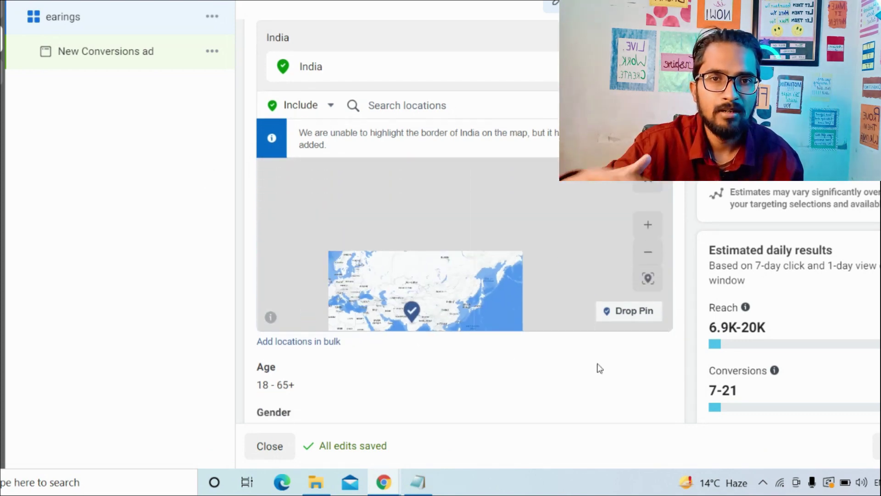
scroll(417, 288, "up", 5)
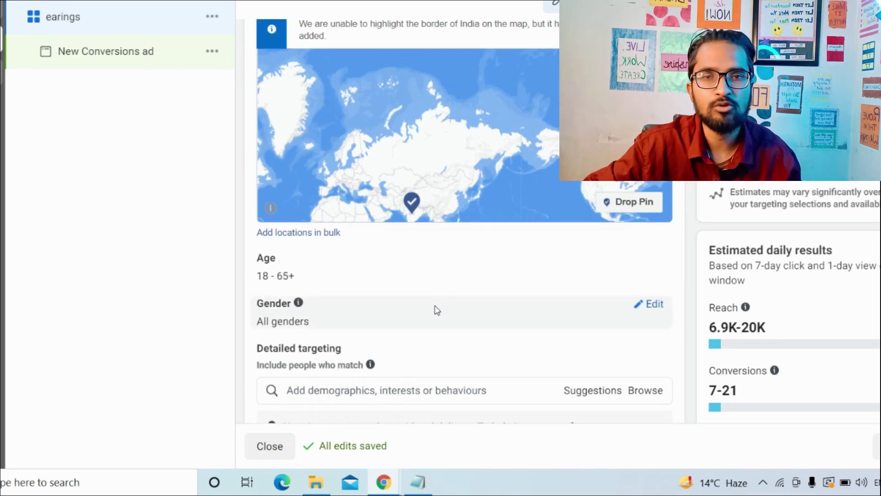
scroll(434, 311, "down", 3)
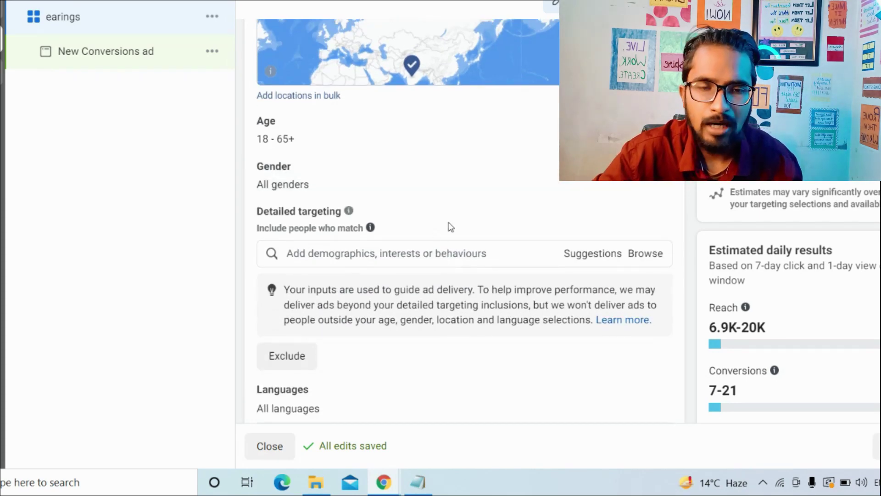
scroll(450, 226, "up", 3)
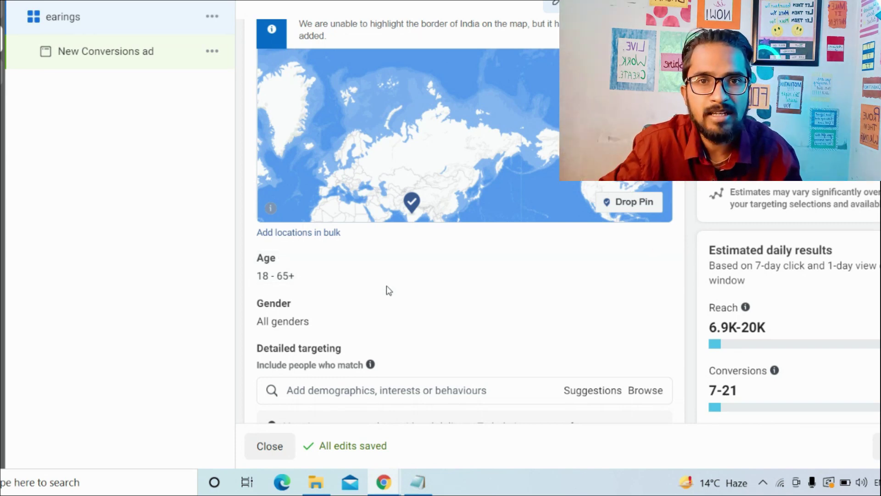
mouse_move(318, 254)
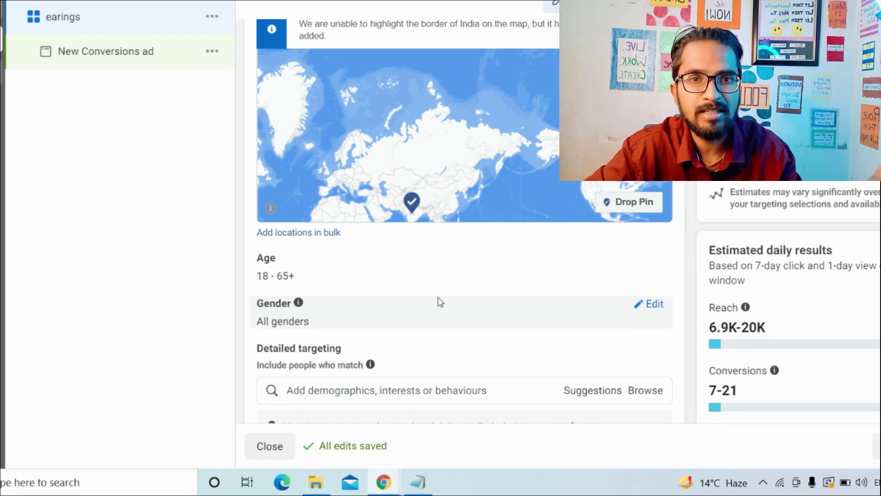
scroll(354, 266, "down", 3)
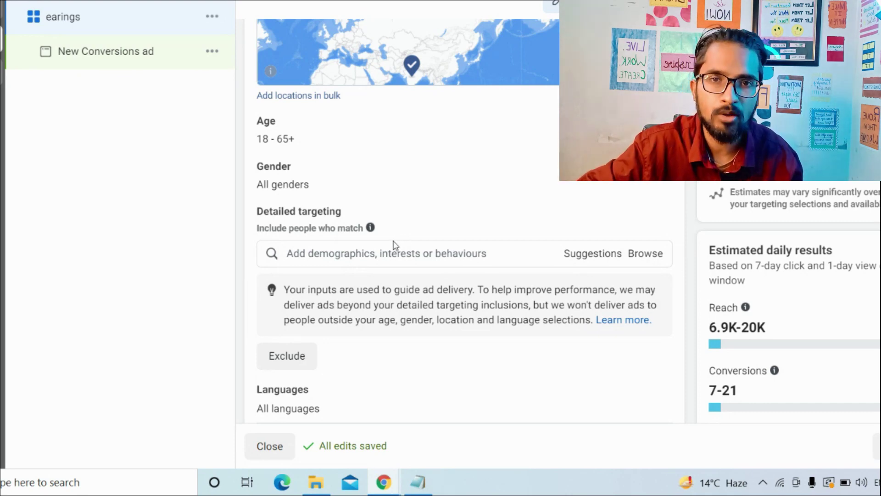
scroll(378, 248, "down", 2)
scroll(372, 250, "up", 3)
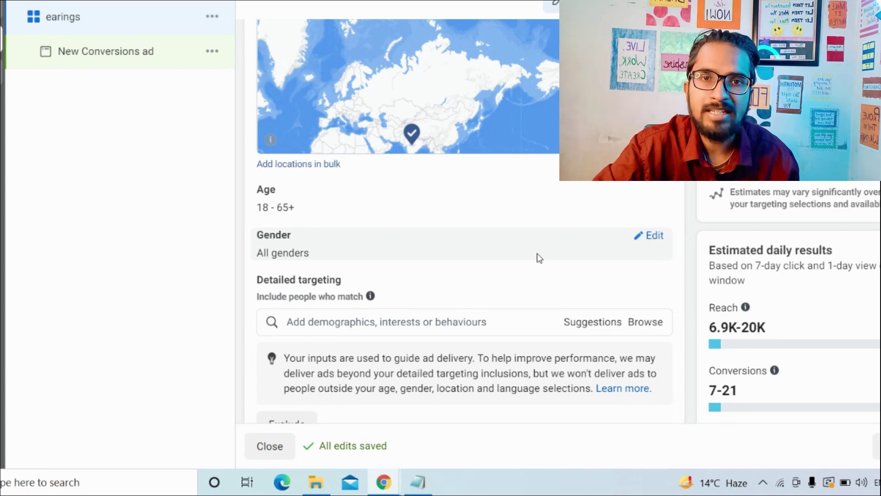